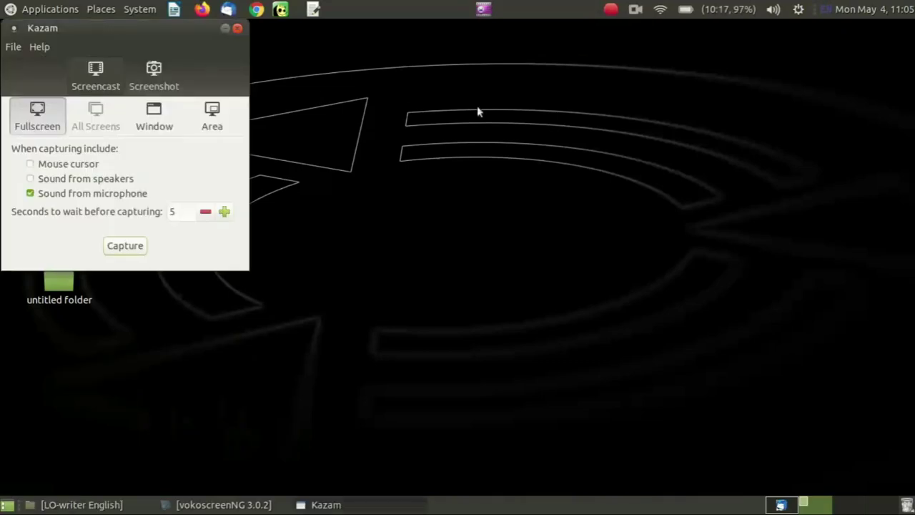
# - Move the Kazam window toward the middle of the desktop and define a 372 × 263 capture area over its options
pyautogui.moveTo(158, 27); pyautogui.dragTo(474, 81)
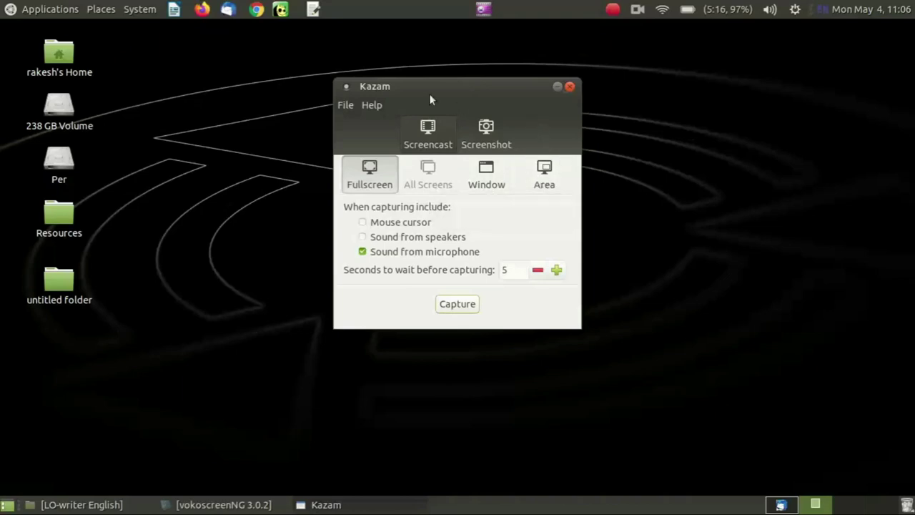
pyautogui.click(544, 177)
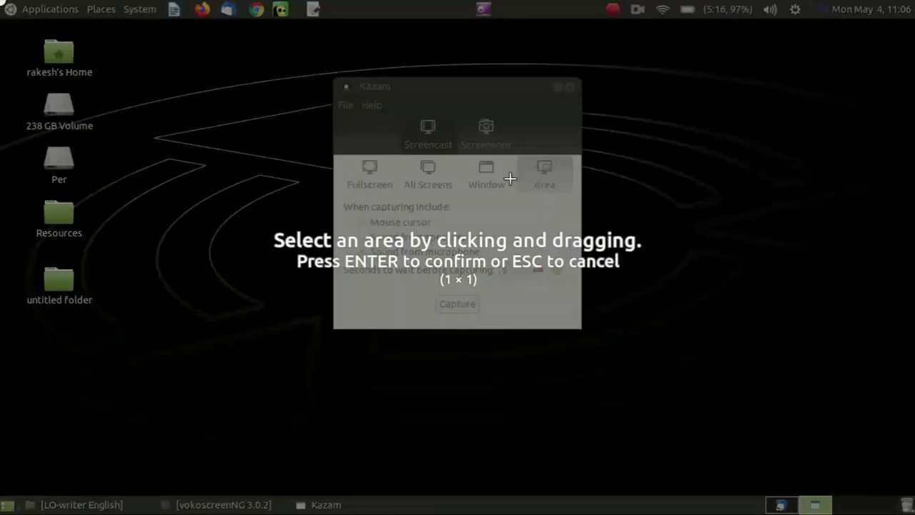
pyautogui.moveTo(336, 155); pyautogui.dragTo(583, 329)
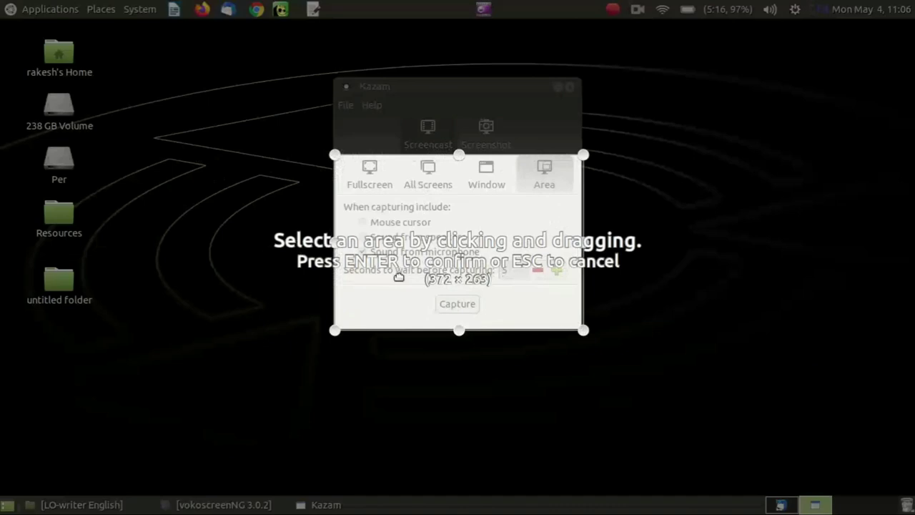
pyautogui.press('Return')
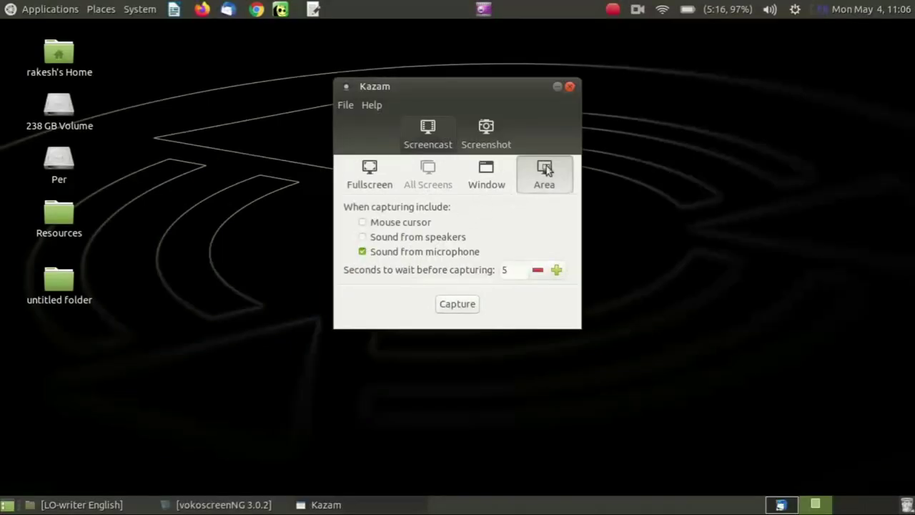
# - Set up a fullscreen capture without the mouse cursor and with a 4-second delay, and start the recording
pyautogui.click(384, 186)
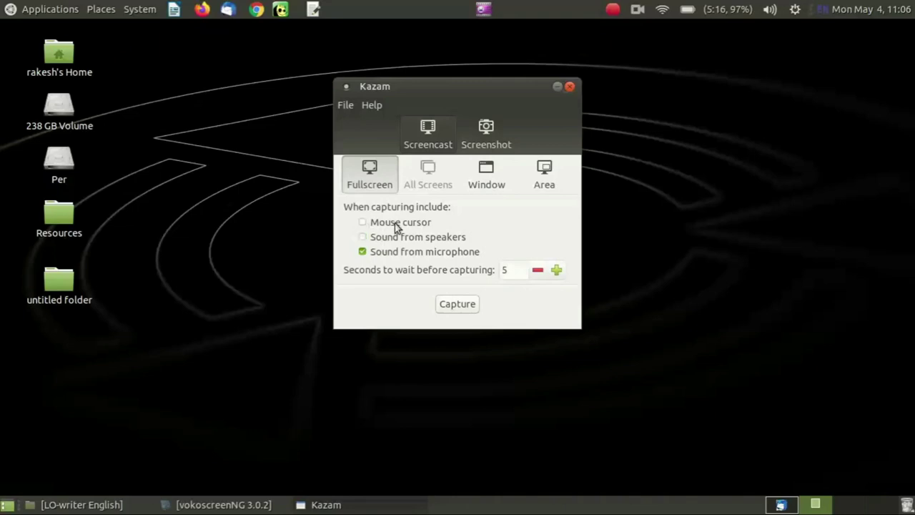
pyautogui.click(362, 223)
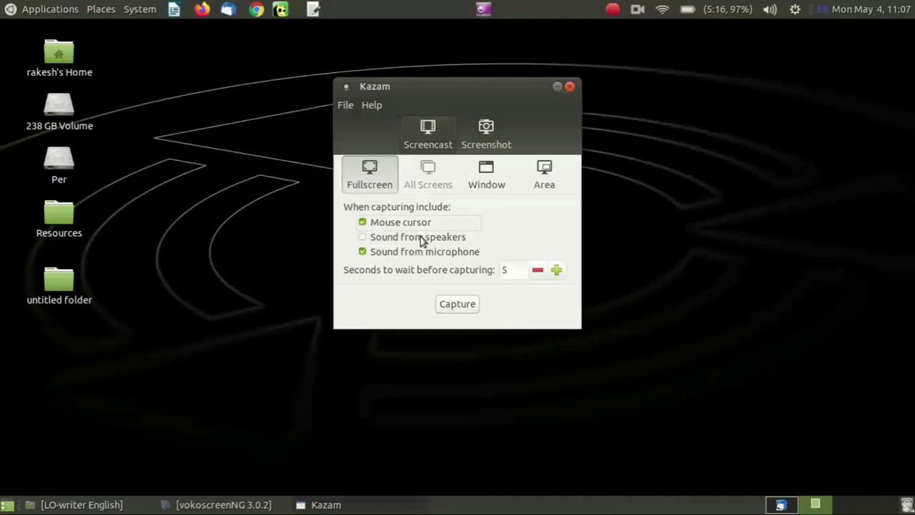
pyautogui.click(363, 223)
pyautogui.doubleClick(504, 271)
pyautogui.write('0')
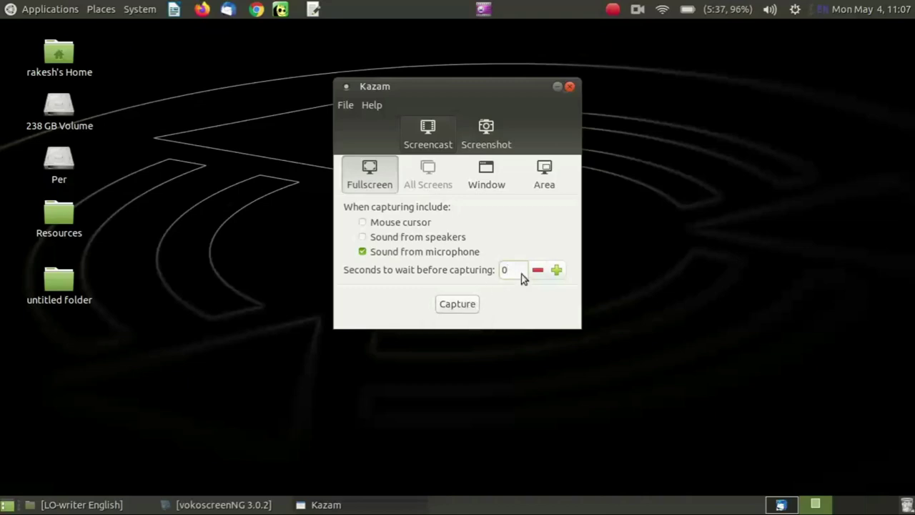
pyautogui.press('BackSpace')
pyautogui.write('4')
pyautogui.moveTo(464, 86); pyautogui.dragTo(419, 92)
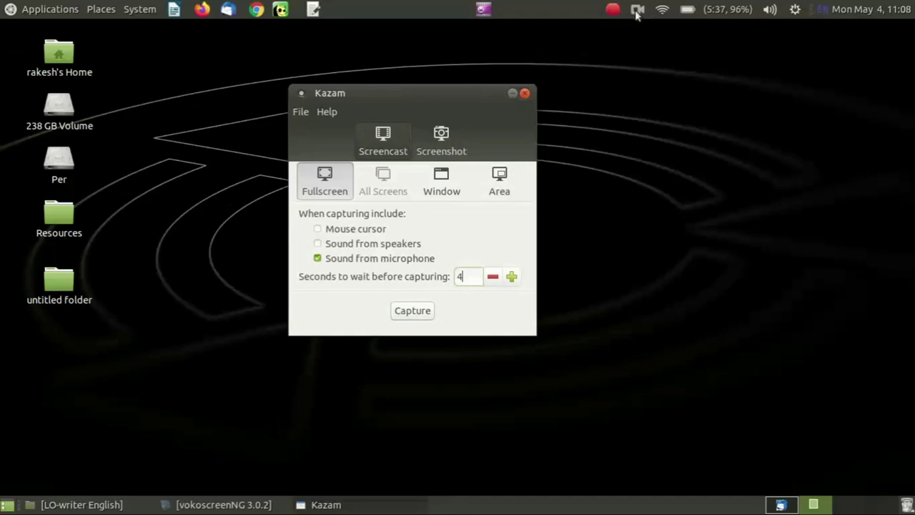
pyautogui.click(412, 313)
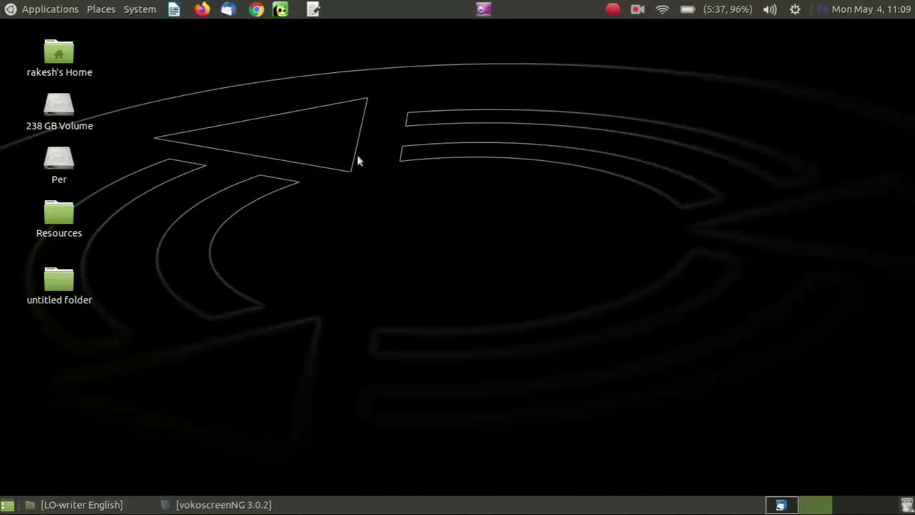
# - Bring up the LO-writer English folder and open the video "1. Introduction to LibreOffice Writer - English (Low).mp4" in VLC media player
pyautogui.click(47, 505)
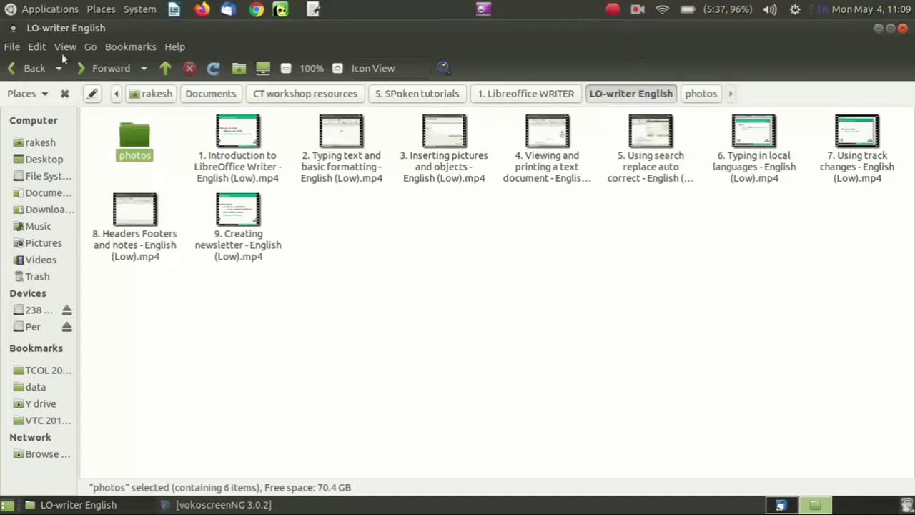
pyautogui.click(29, 48)
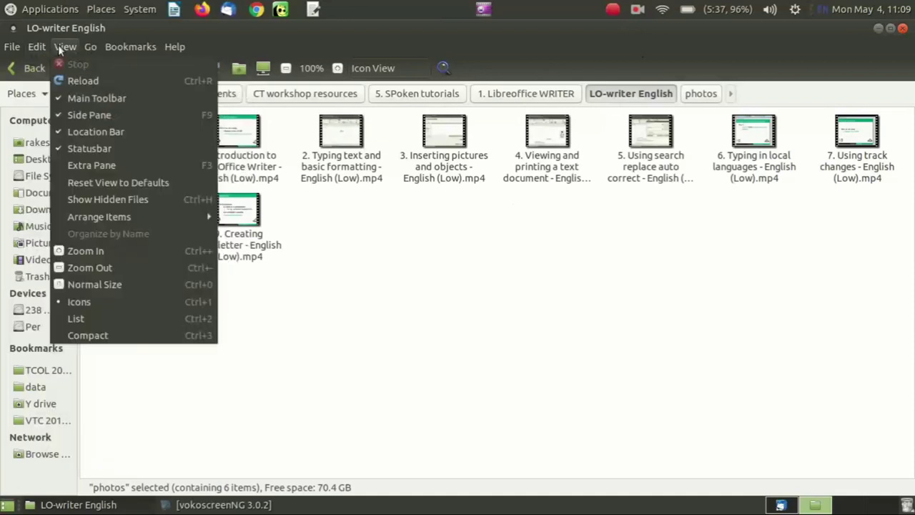
pyautogui.moveTo(13, 48)
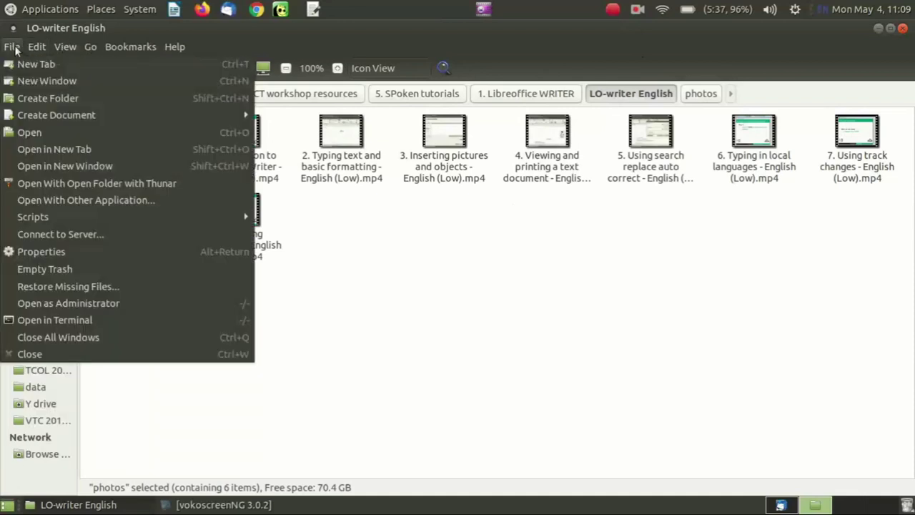
pyautogui.moveTo(107, 55)
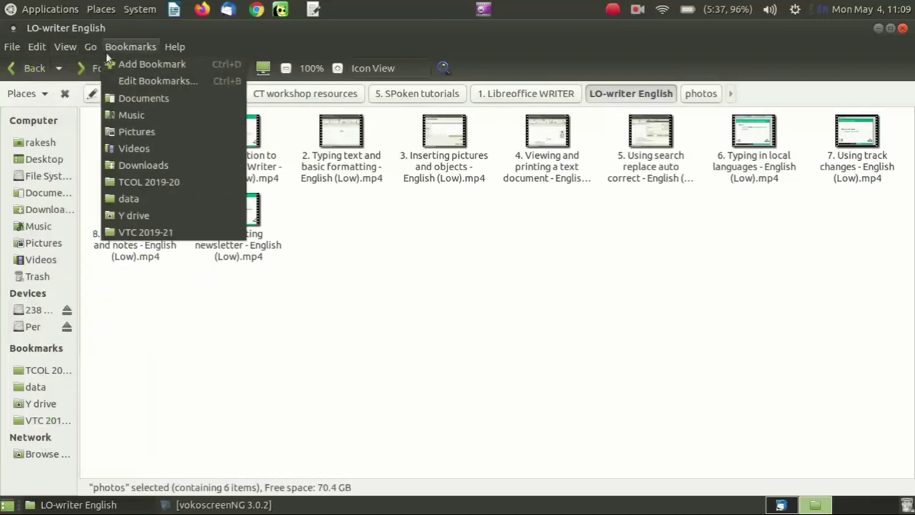
pyautogui.click(443, 290)
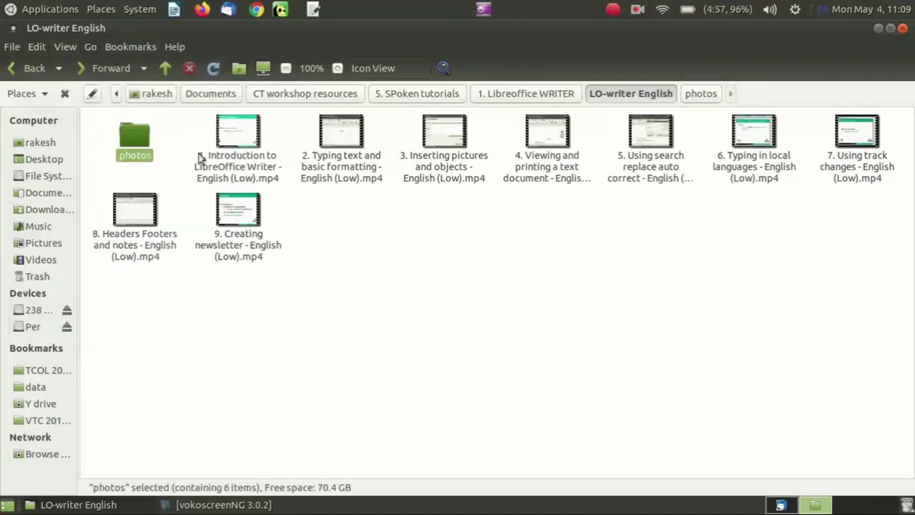
pyautogui.rightClick(248, 173)
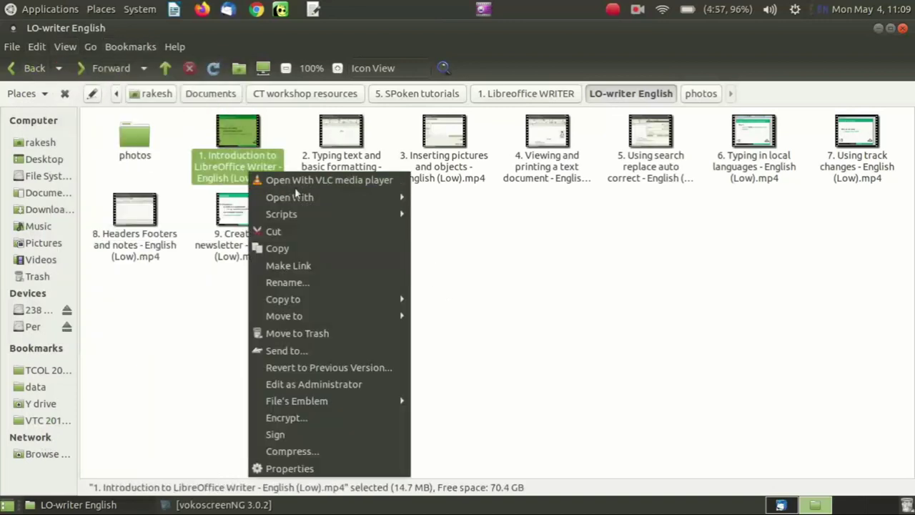
pyautogui.click(445, 334)
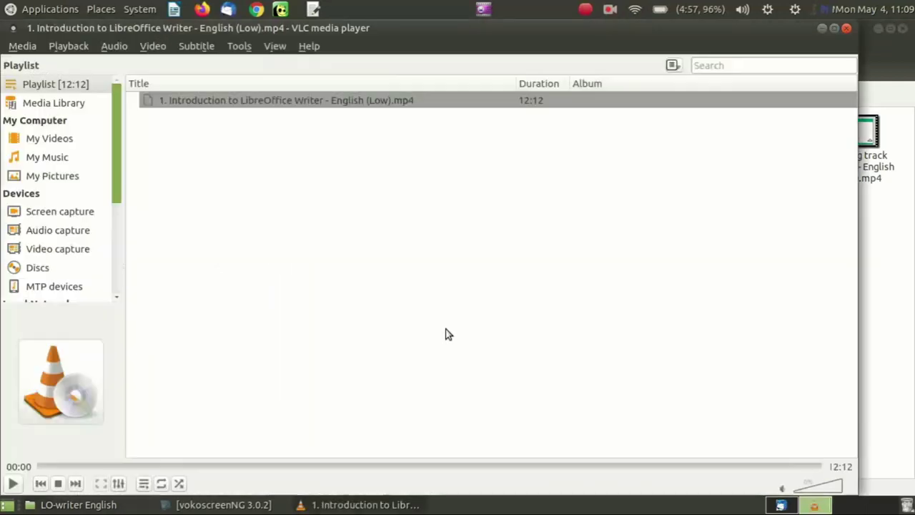
# - Skip the tutorial video to about 03:46, play it with the sound muted, and close the player
pyautogui.moveTo(148, 32); pyautogui.dragTo(377, 93)
pyautogui.moveTo(302, 366); pyautogui.dragTo(349, 366)
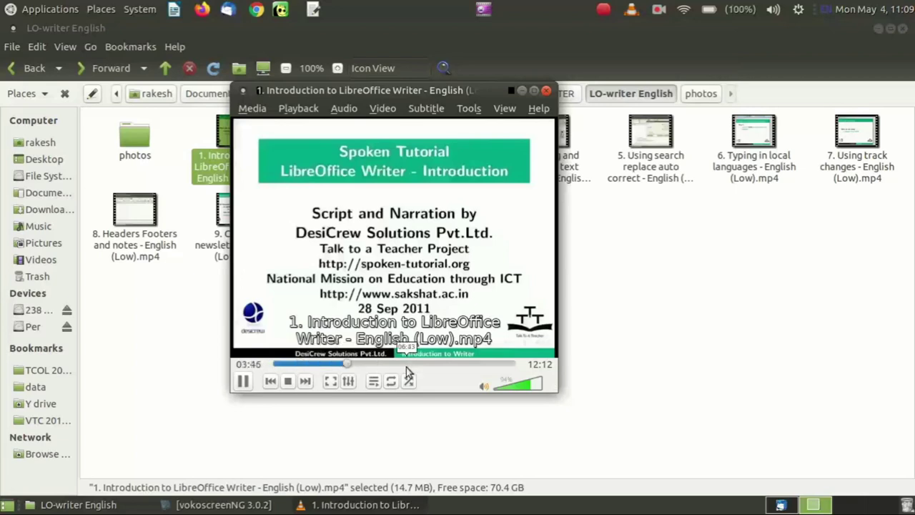
pyautogui.click(243, 381)
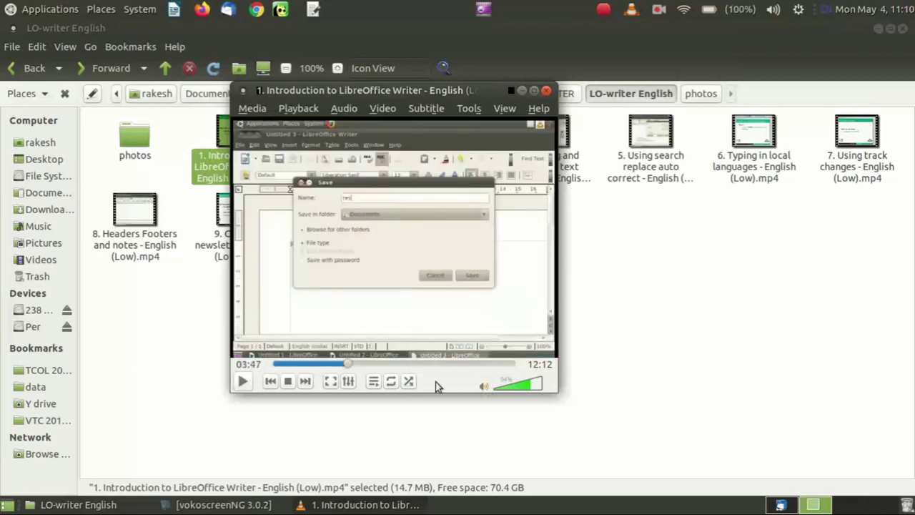
pyautogui.click(485, 388)
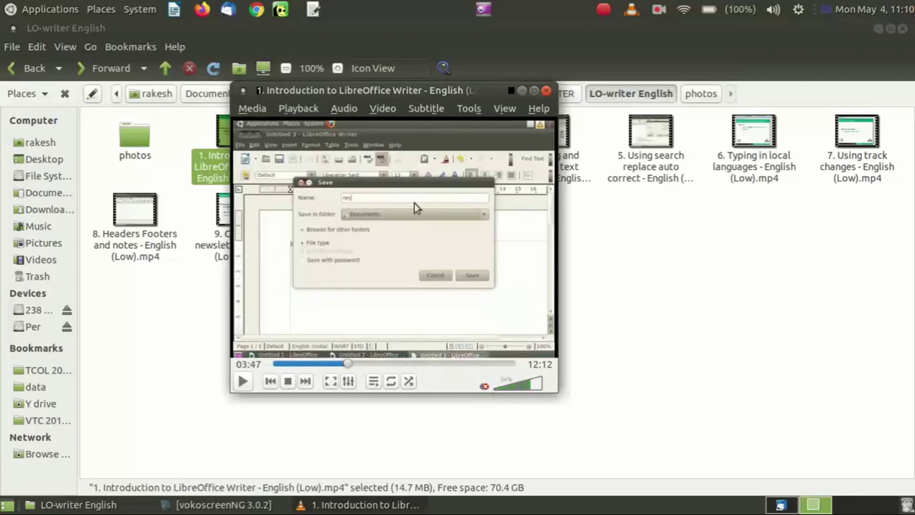
pyautogui.click(243, 382)
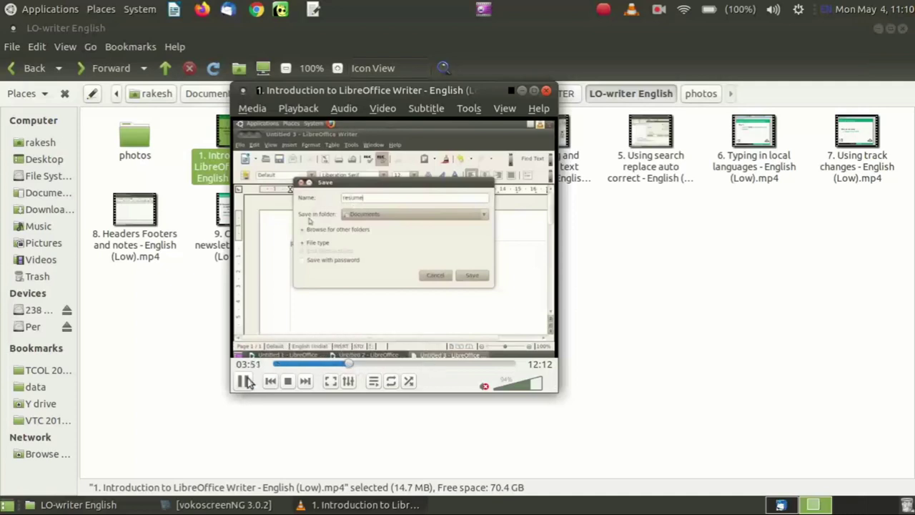
pyautogui.click(547, 91)
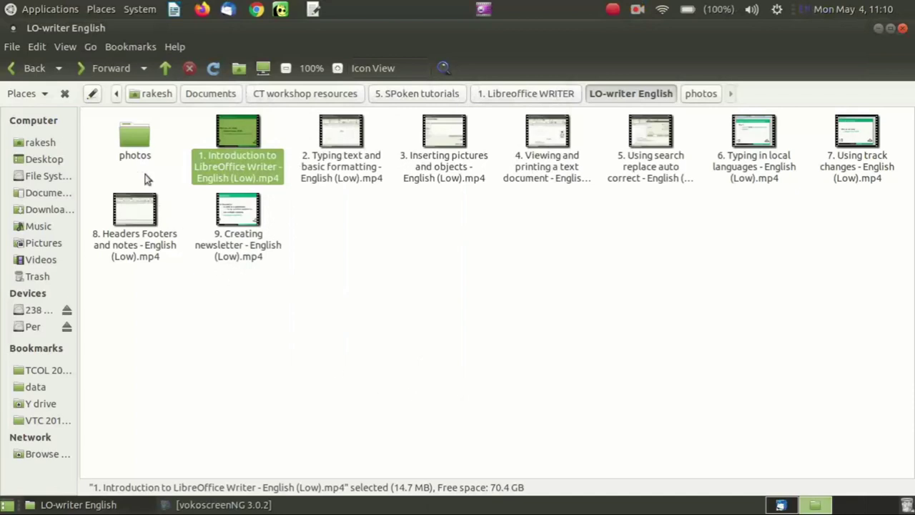
# - View the pictures in the photos folder from IMG_7226.JPG through IMG_7236.JPG and close the image viewer
pyautogui.doubleClick(138, 149)
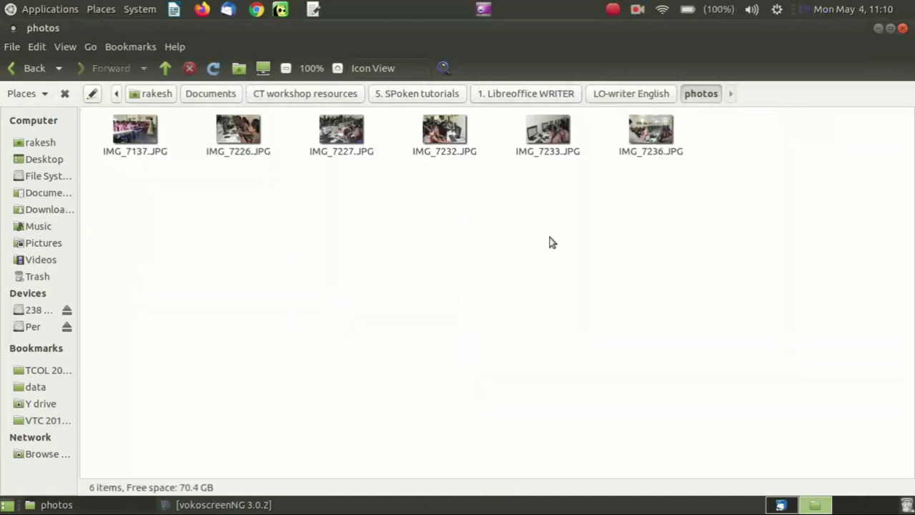
pyautogui.doubleClick(238, 133)
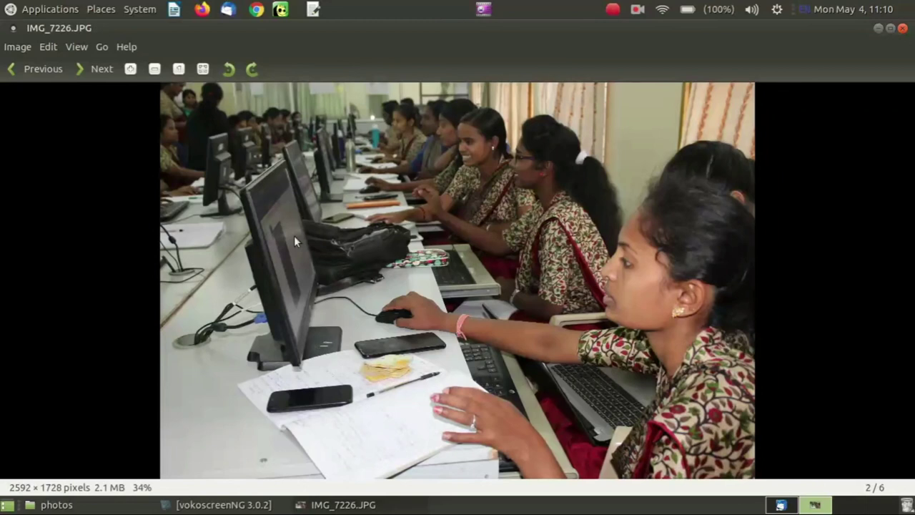
pyautogui.press('Right')
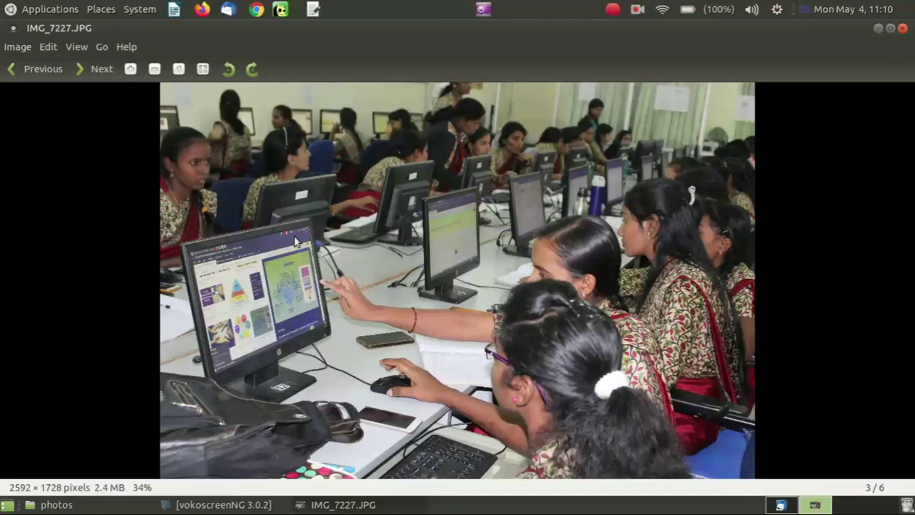
pyautogui.press('Right')
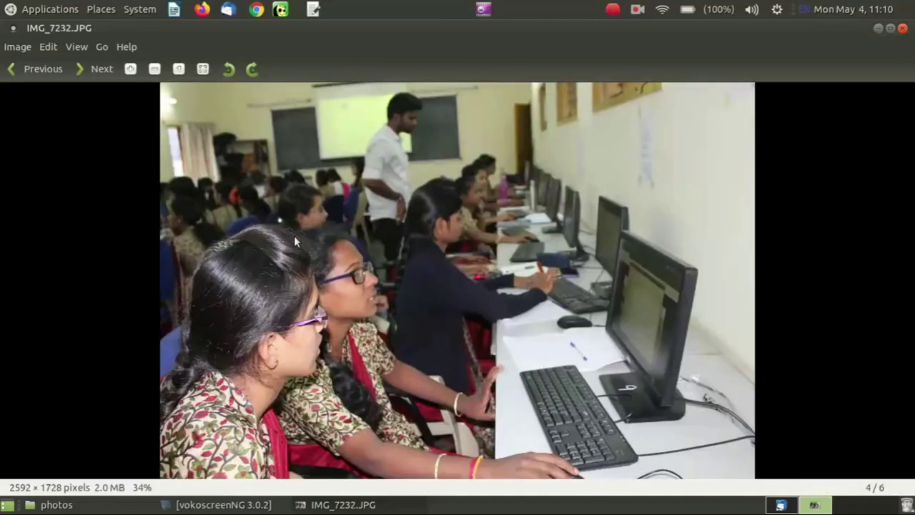
pyautogui.press('Right')
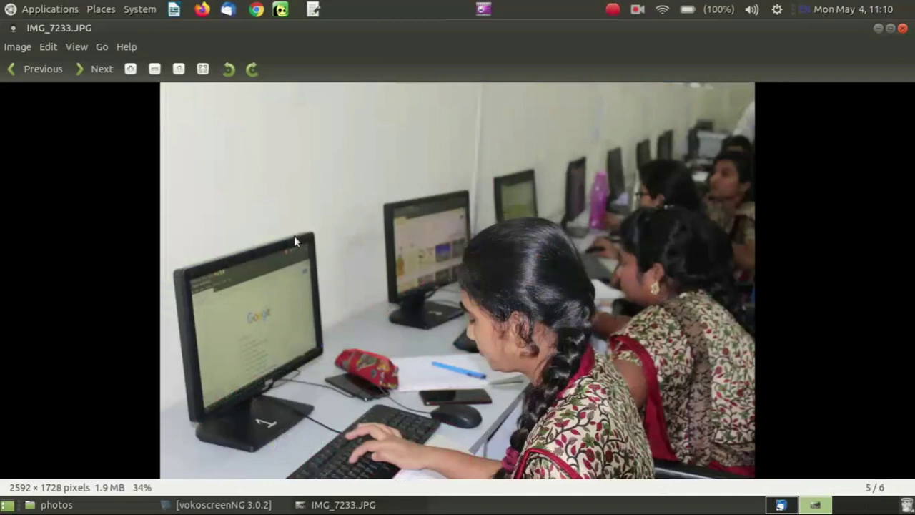
pyautogui.press('Right')
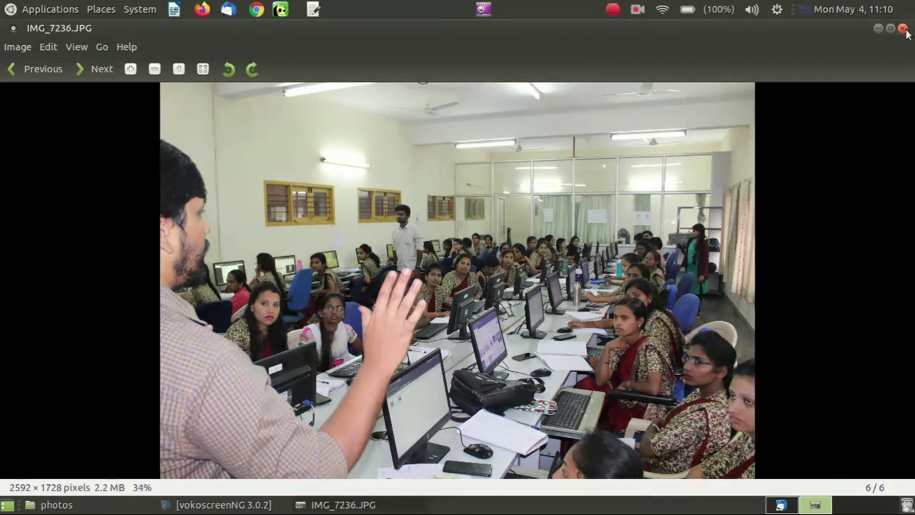
pyautogui.click(902, 28)
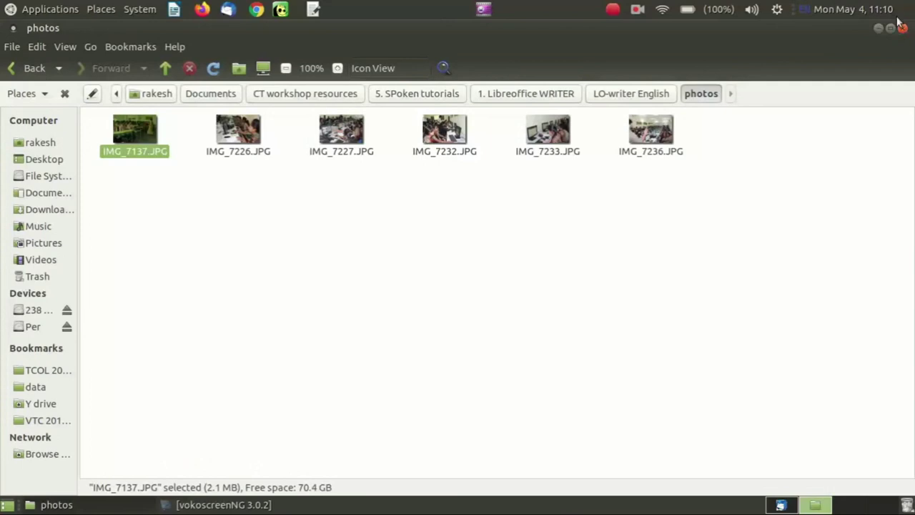
# - Finish the Kazam screen recording and bring its Recording finished dialog into the middle of the view
pyautogui.click(638, 9)
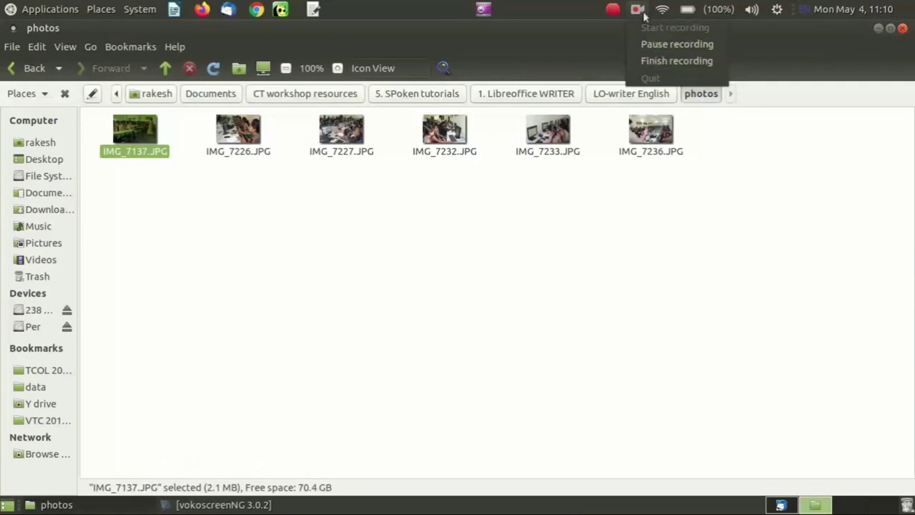
pyautogui.click(652, 61)
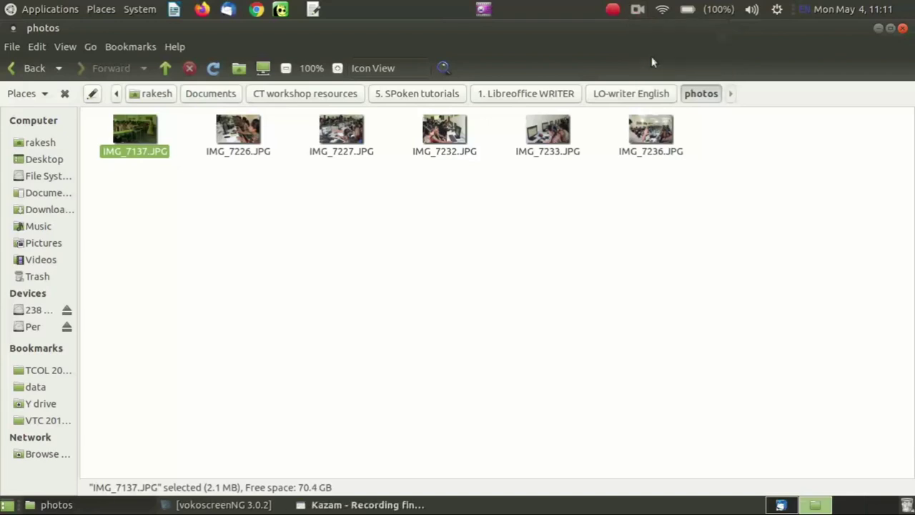
pyautogui.click(331, 505)
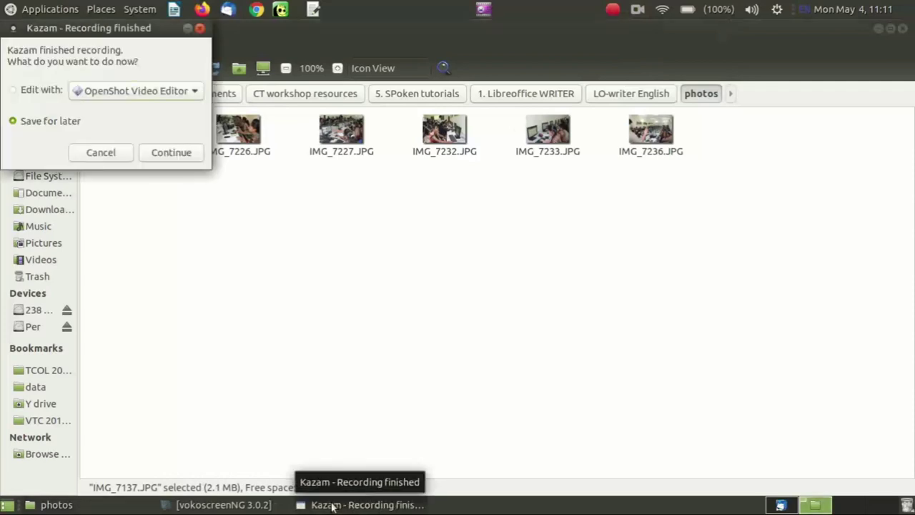
pyautogui.moveTo(111, 29); pyautogui.dragTo(380, 106)
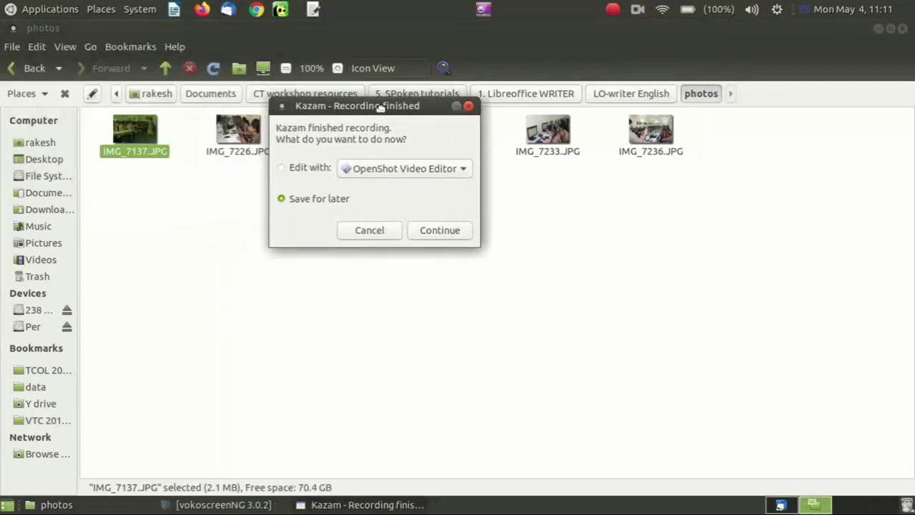